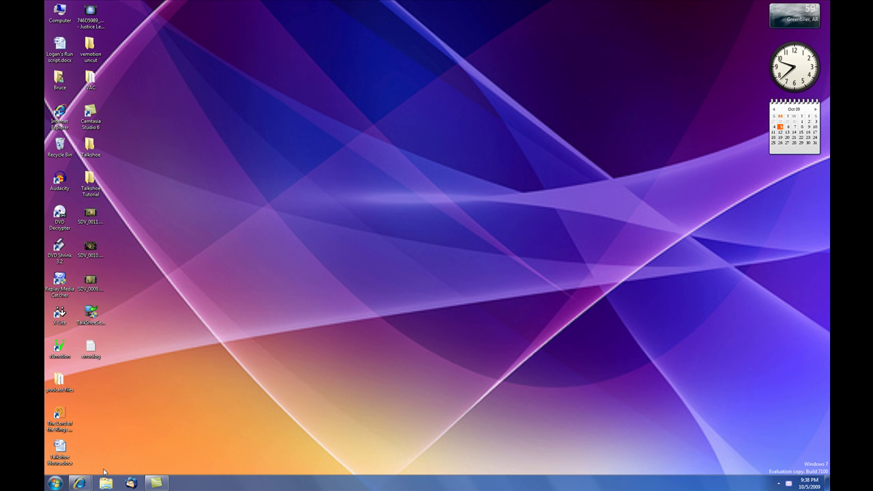
# - Switch to the TalkShoe Community Call window in Internet Explorer and open the site's Download page
pyautogui.moveTo(94, 484)
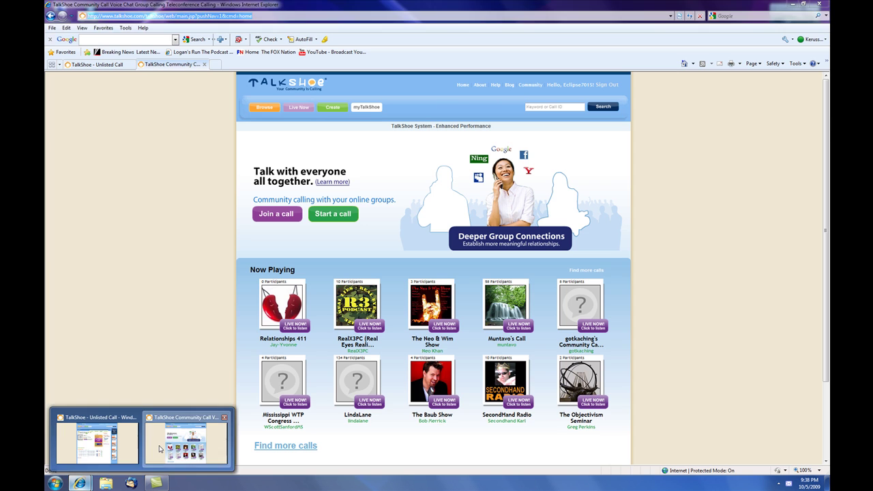
pyautogui.click(161, 450)
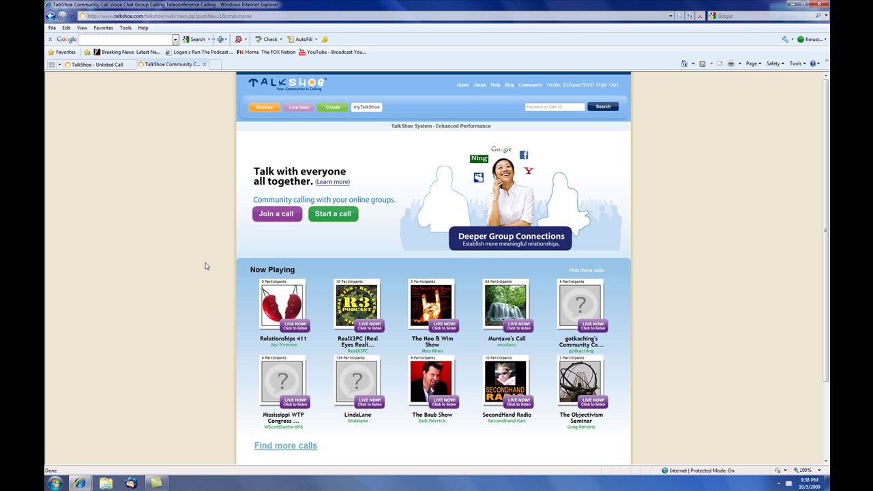
pyautogui.scroll(-3, 208, 264)
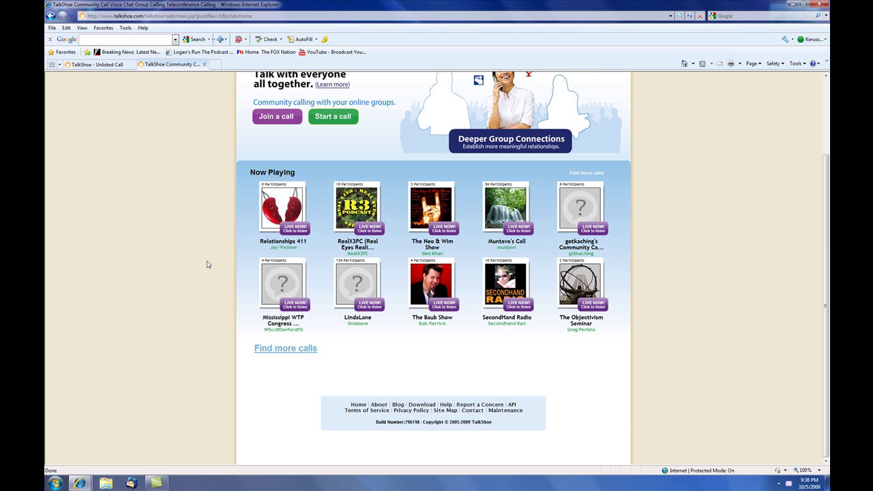
pyautogui.click(427, 406)
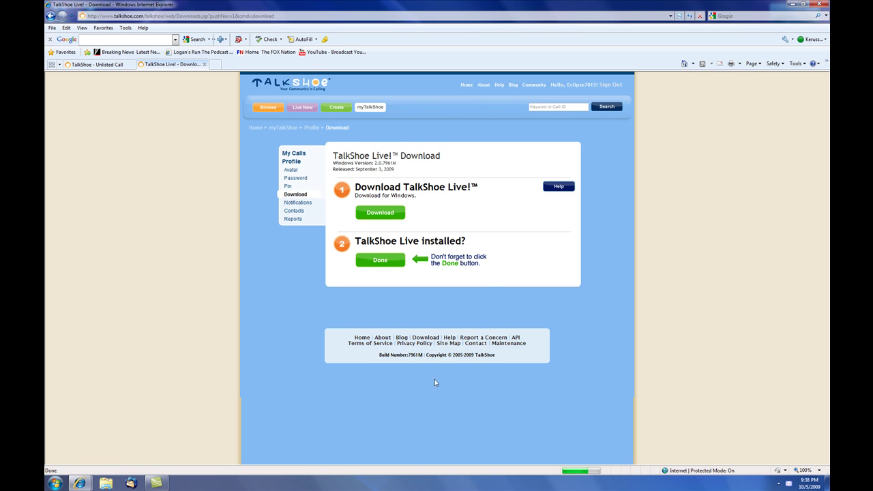
# - Download TalkShoeSetup_windows.exe to the Desktop, replacing the existing copy, and minimize the browser
pyautogui.click(386, 214)
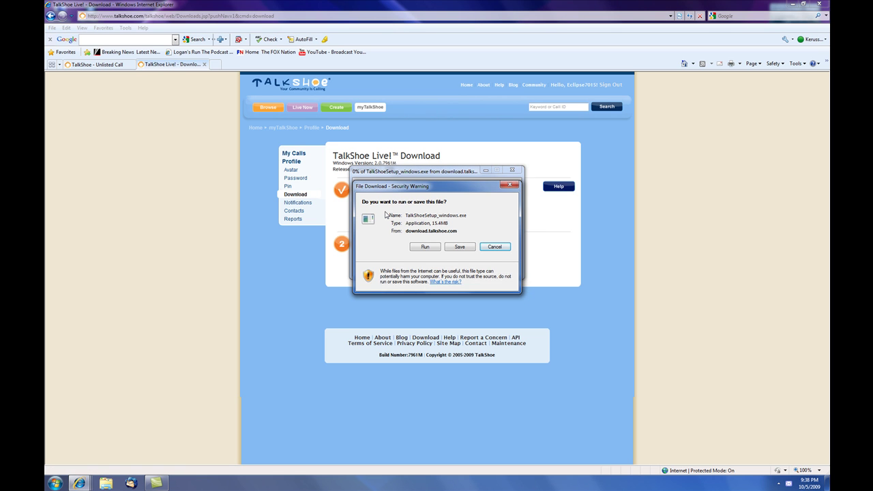
pyautogui.click(459, 247)
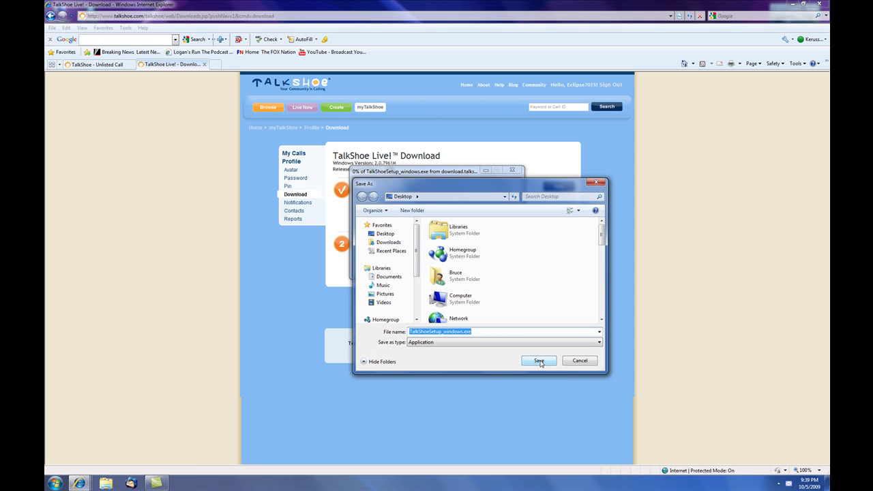
pyautogui.click(539, 362)
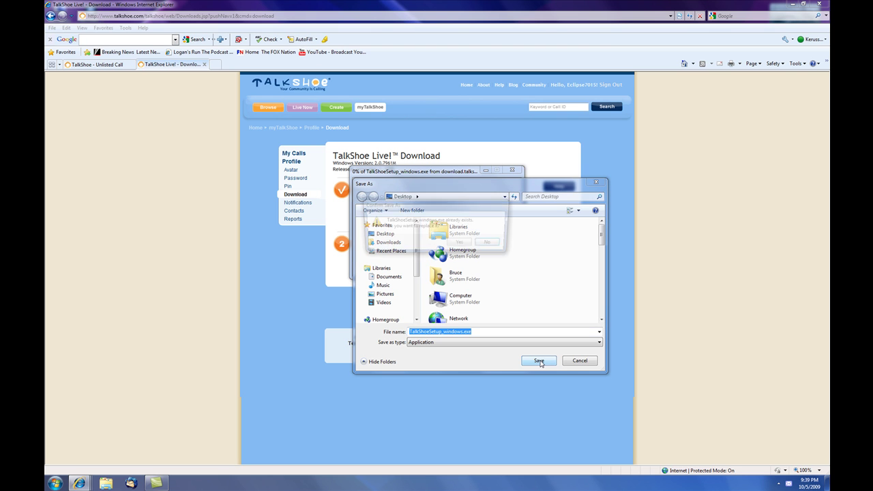
pyautogui.click(461, 245)
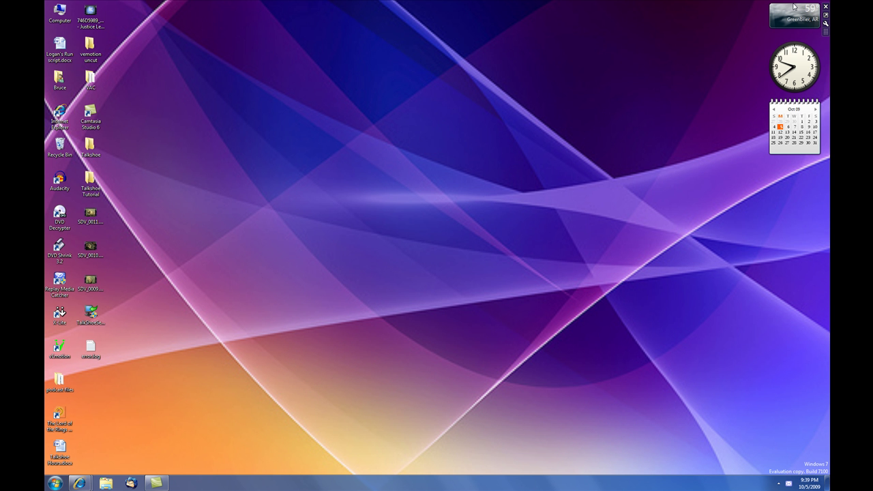
pyautogui.click(793, 5)
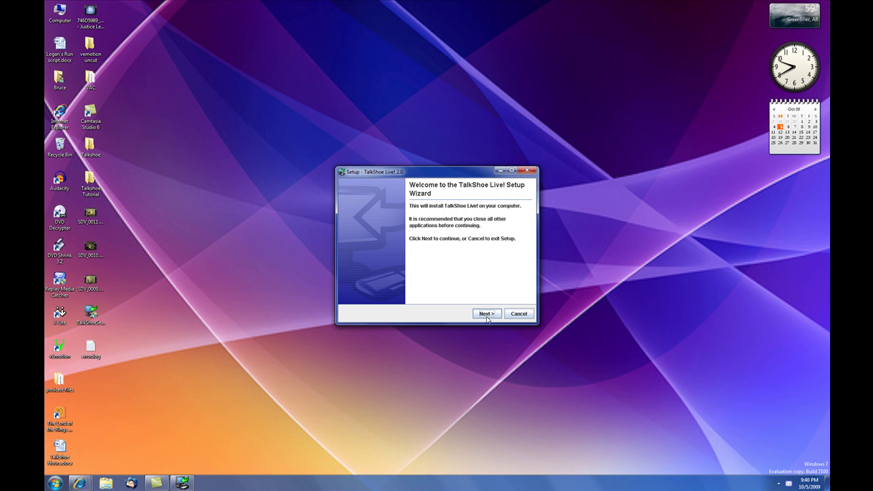
# - Install TalkShoe Live! 2.0, accepting the license agreement and the destination C:\Program Files\TalkShoe, and finish the setup
pyautogui.click(486, 315)
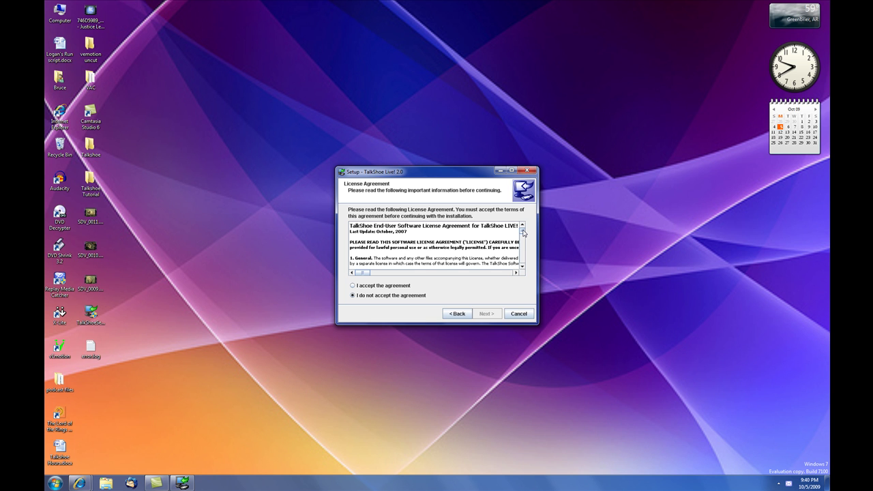
pyautogui.moveTo(523, 232); pyautogui.dragTo(523, 260)
pyautogui.click(352, 285)
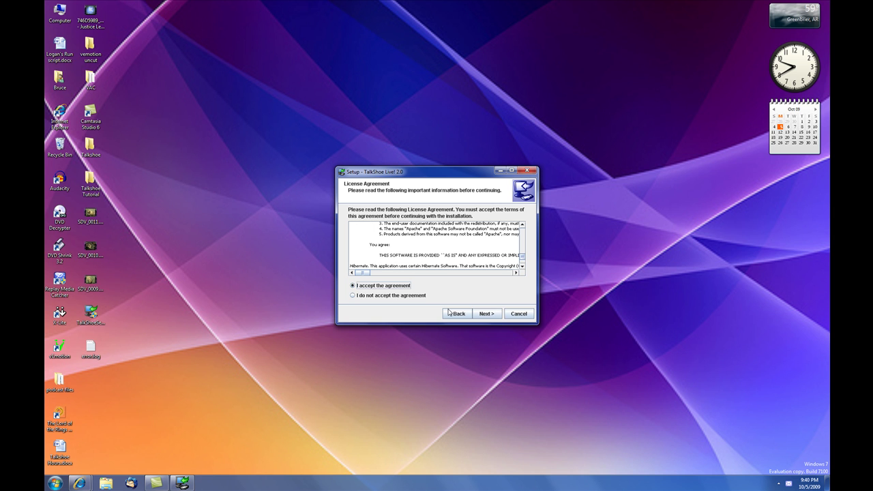
pyautogui.click(486, 314)
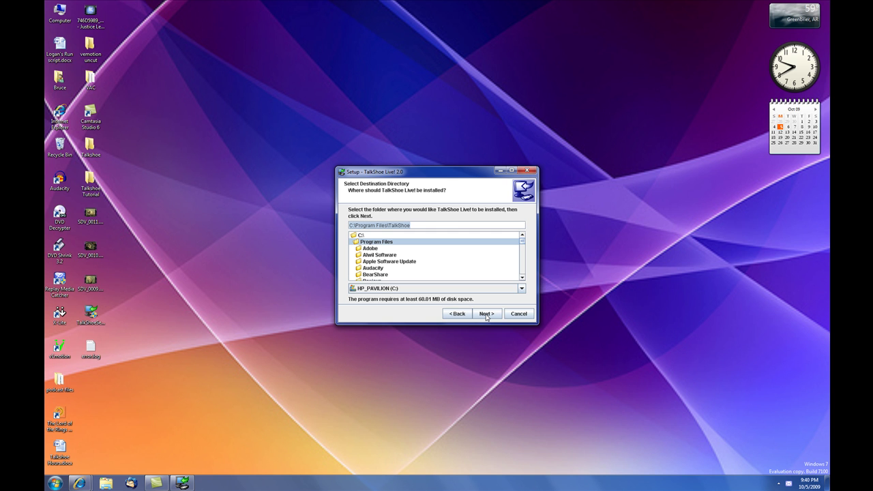
pyautogui.click(486, 314)
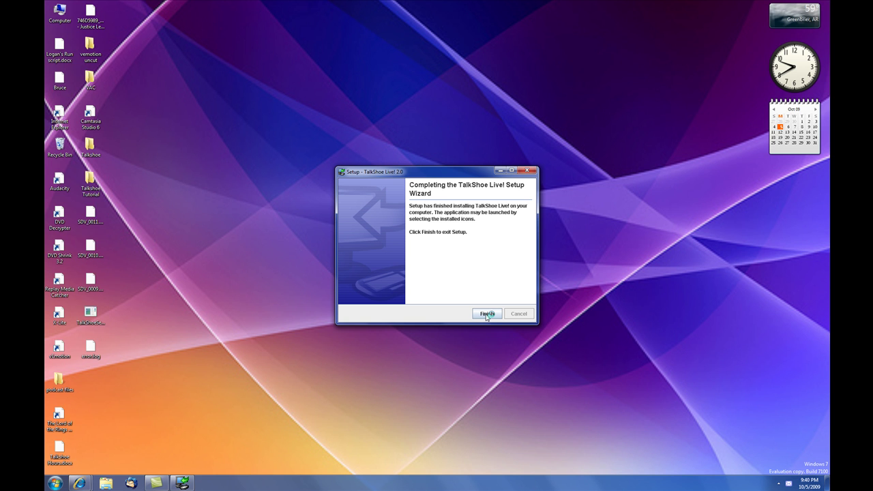
pyautogui.click(486, 314)
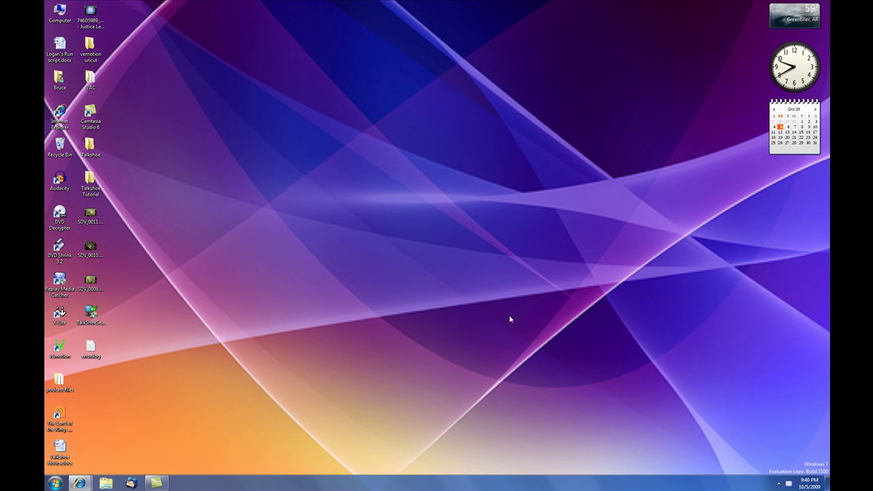
# - Return to the TalkShoe site in Internet Explorer and view the Halforums Official Geekcast page from the Live Now calls
pyautogui.moveTo(84, 485)
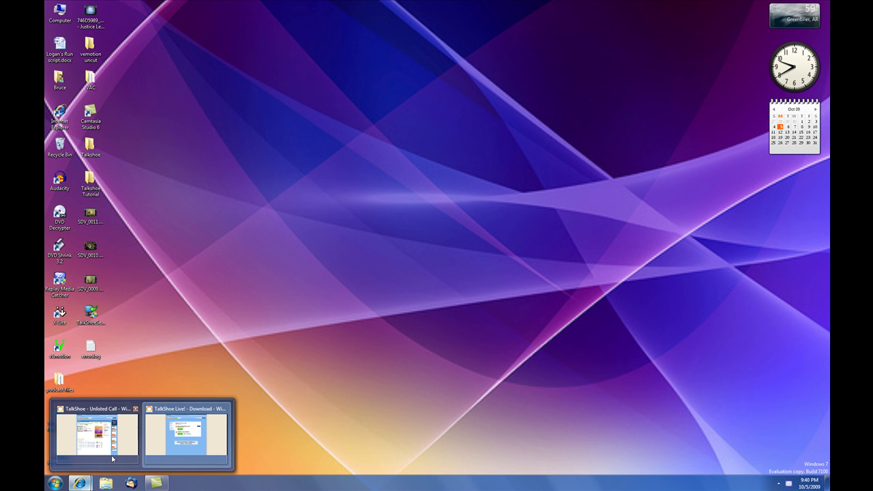
pyautogui.click(126, 437)
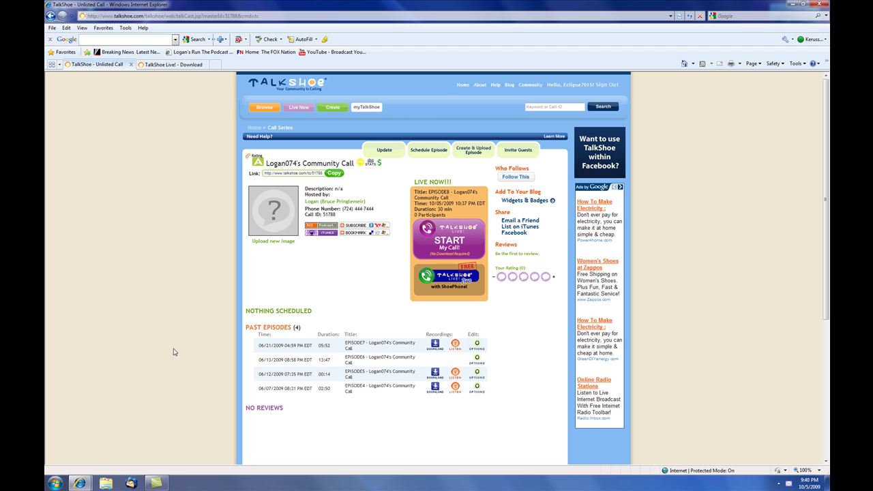
pyautogui.click(191, 67)
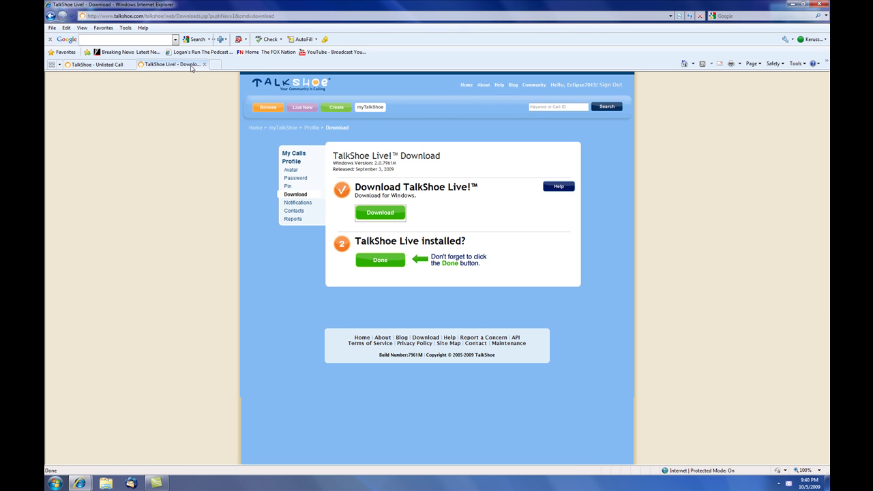
pyautogui.click(305, 109)
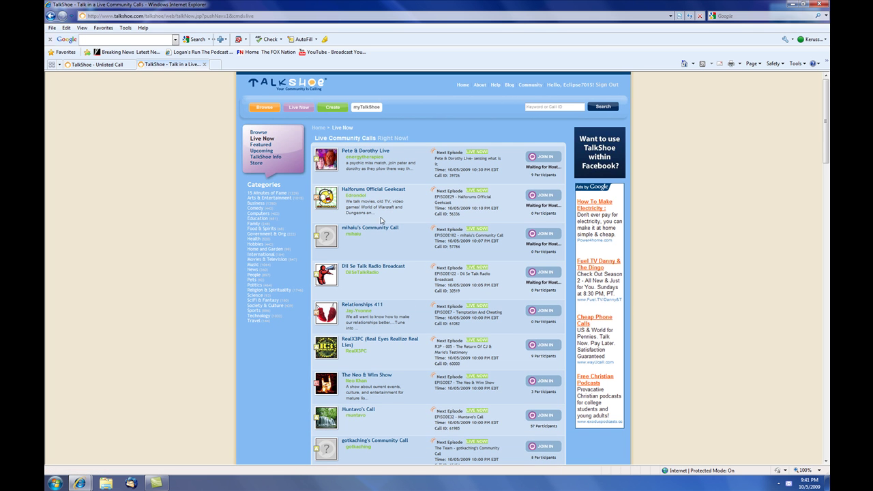
pyautogui.scroll(-2, 368, 178)
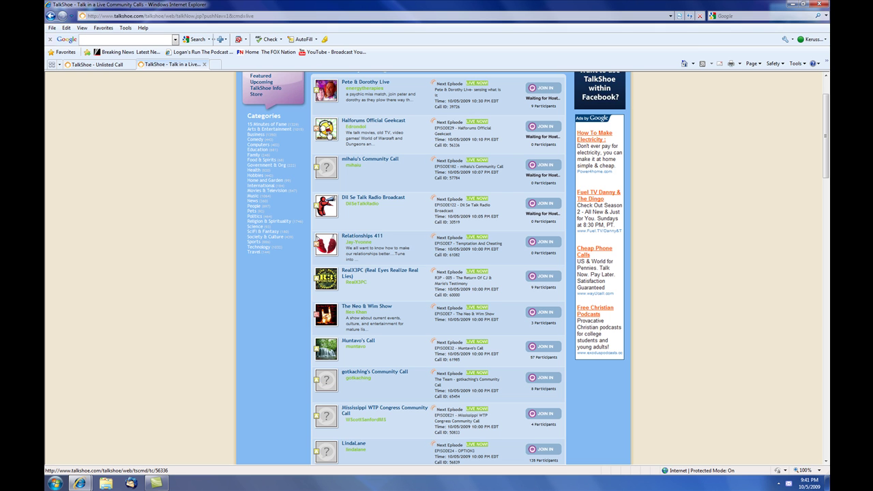
pyautogui.click(327, 133)
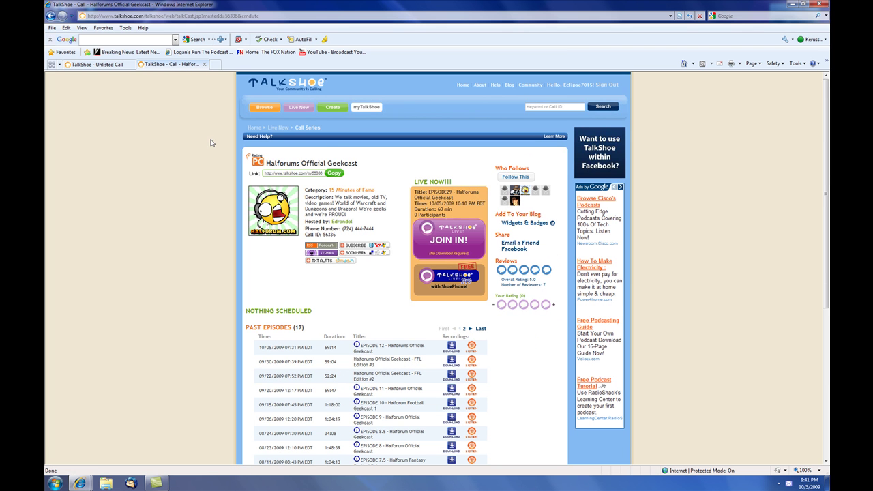
# - Launch the hosted unlisted community call in TalkShoe Live! Pro with ShoePhone and dismiss the Talk Now dial-in prompt
pyautogui.click(107, 66)
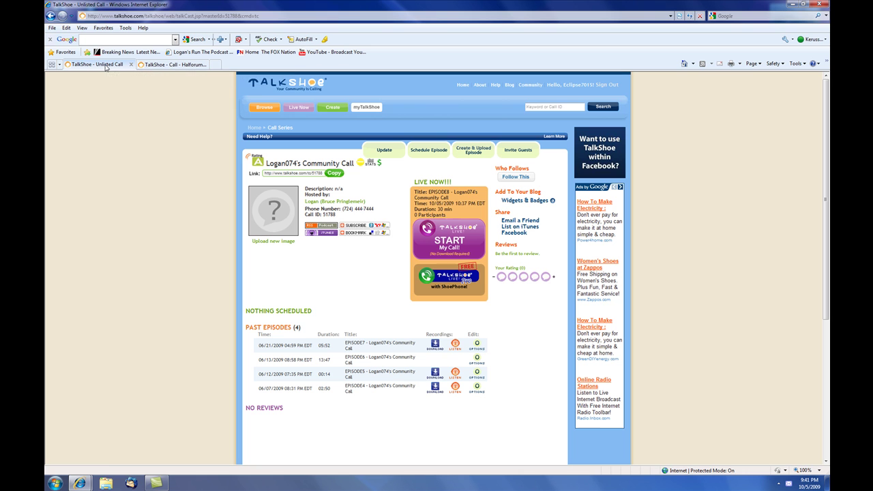
pyautogui.click(444, 278)
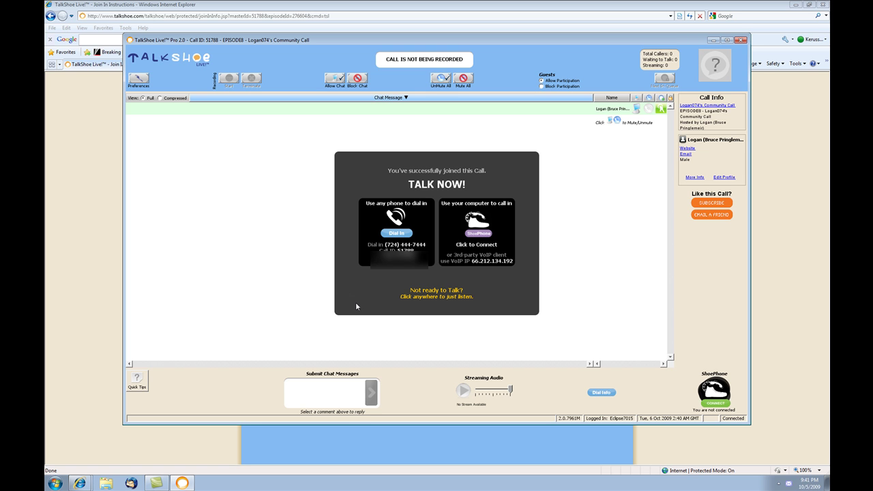
pyautogui.click(357, 299)
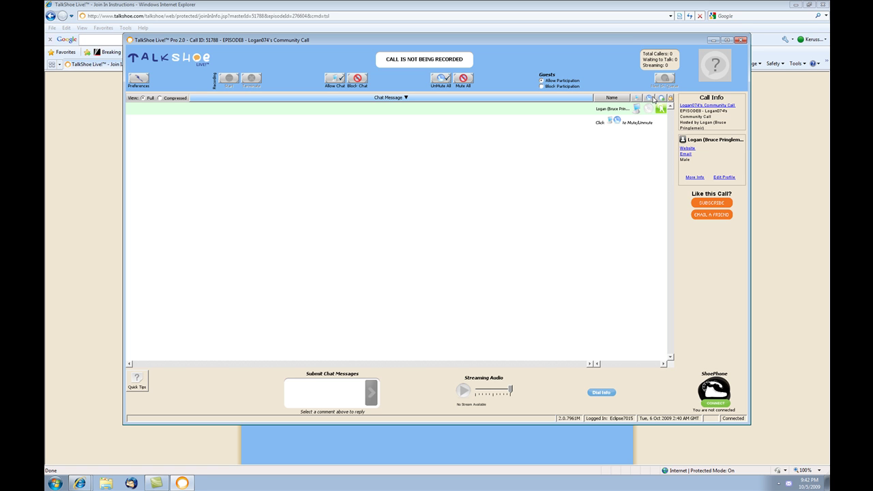
# - Show the Quick Tips about sorting in the call window, and hide them again
pyautogui.click(138, 378)
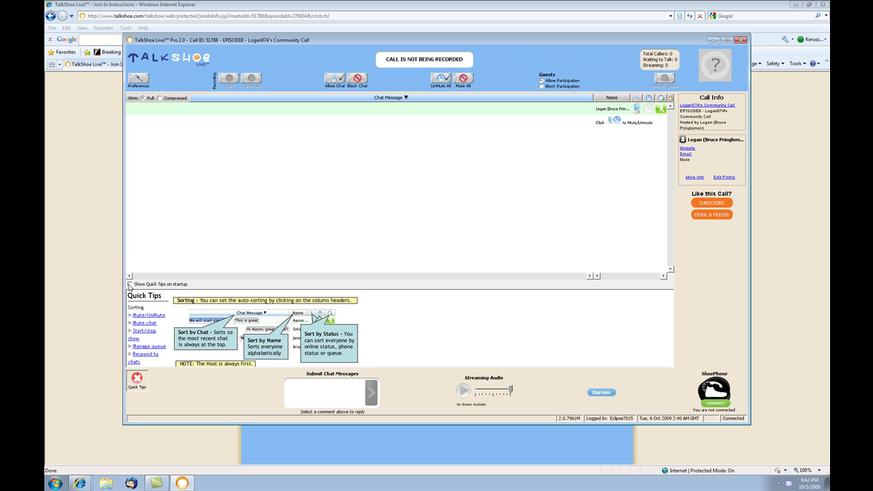
pyautogui.click(138, 381)
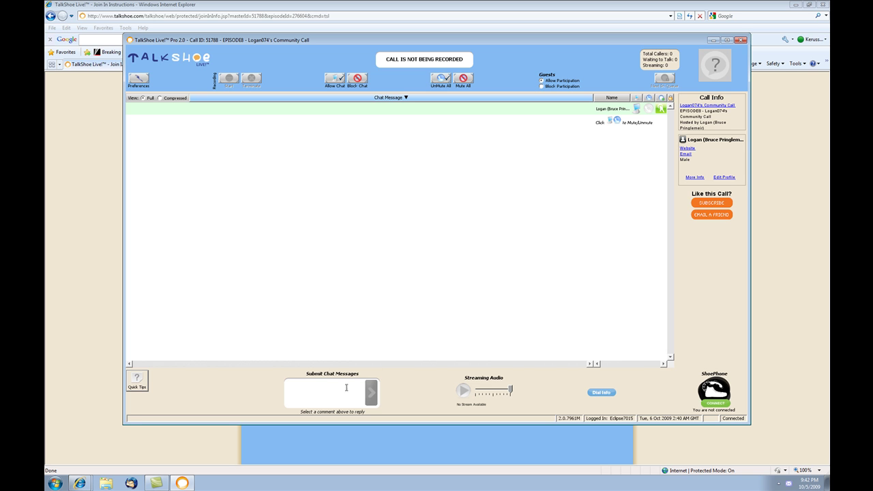
# - Send the chat message "HI video watchers" to the call
pyautogui.click(317, 390)
pyautogui.write('Hi video ')
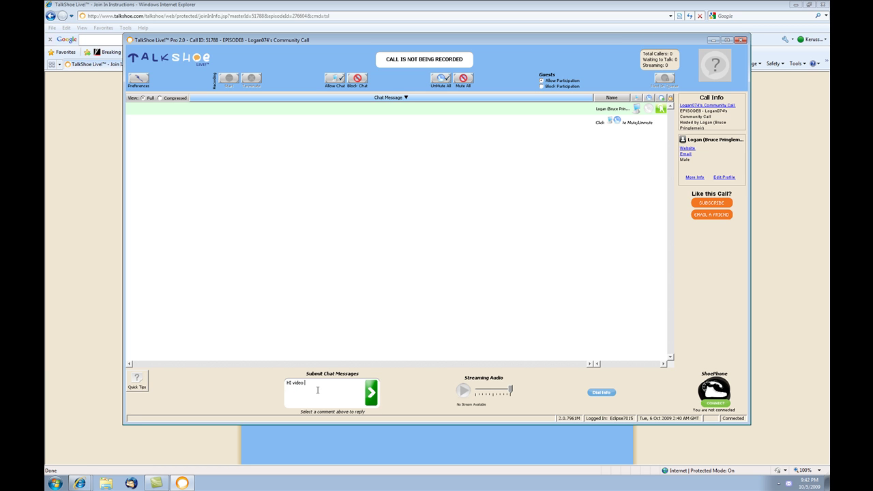
pyautogui.write('watchers')
pyautogui.press('Return')
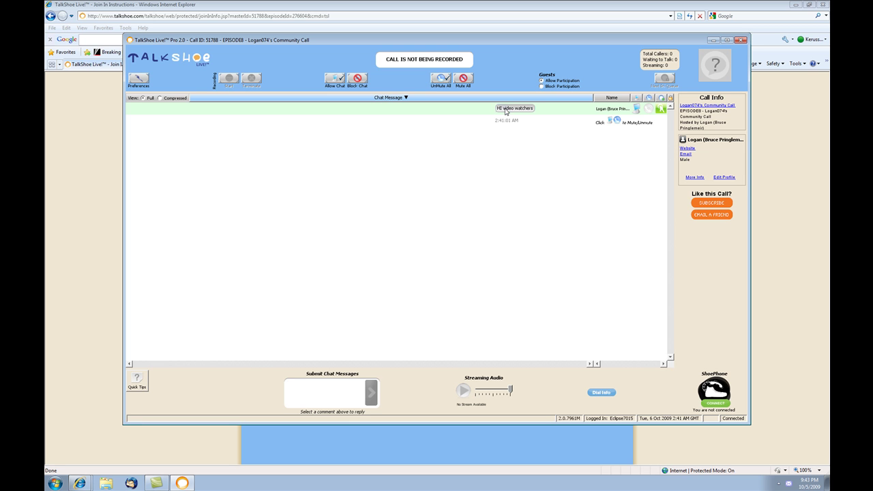
# - Reply "i agree" to the "HI video watchers" chat message, and deselect that message
pyautogui.click(505, 111)
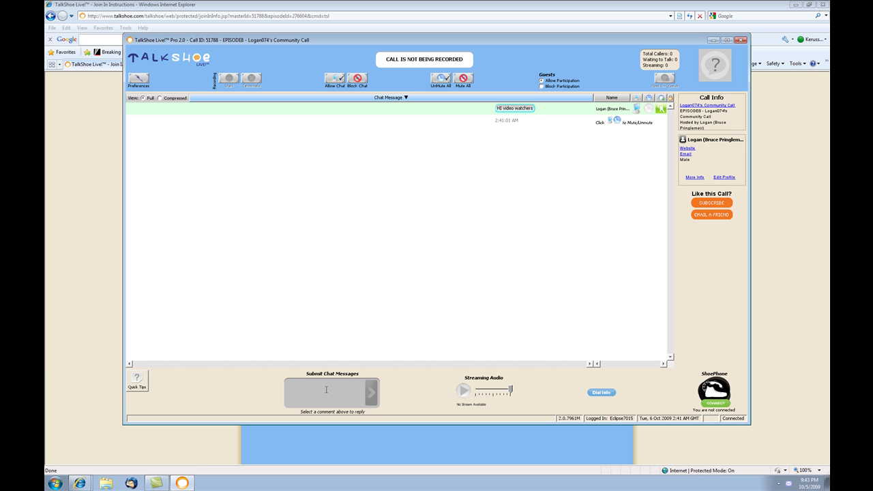
pyautogui.write('i agree')
pyautogui.press('Return')
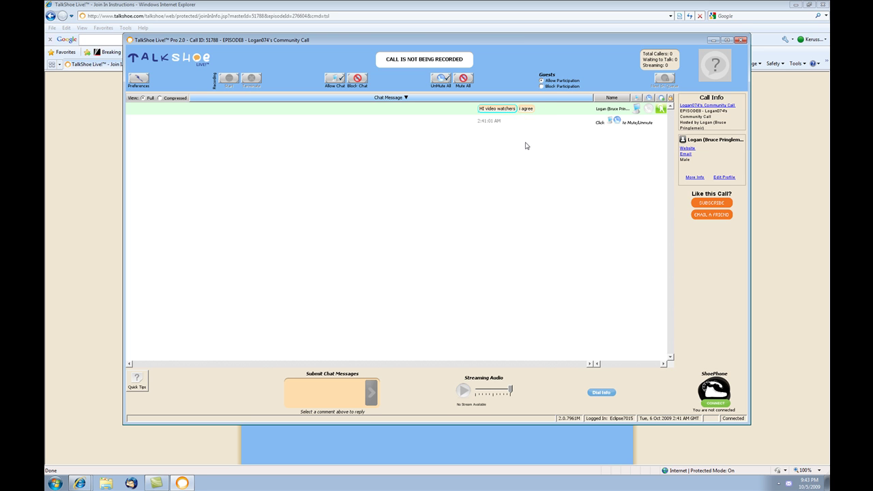
pyautogui.click(488, 110)
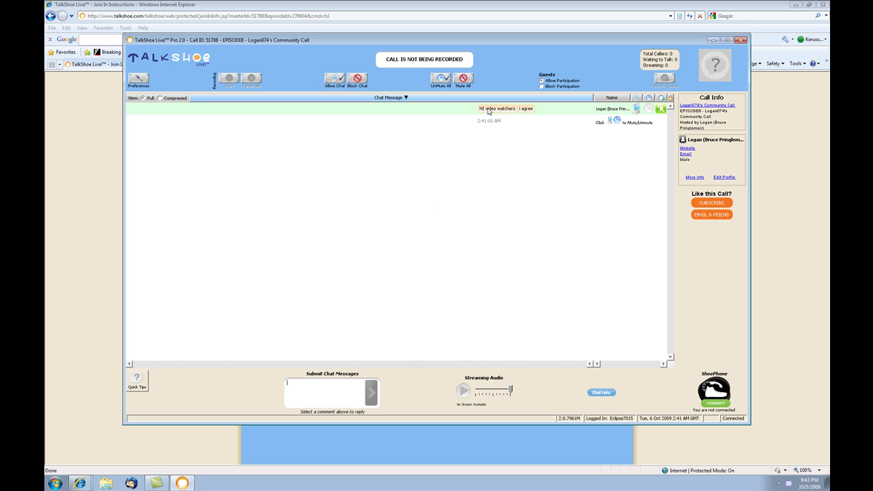
# - Send the new chat message "i love Logans run" to the call
pyautogui.click(343, 389)
pyautogui.write('I love Log')
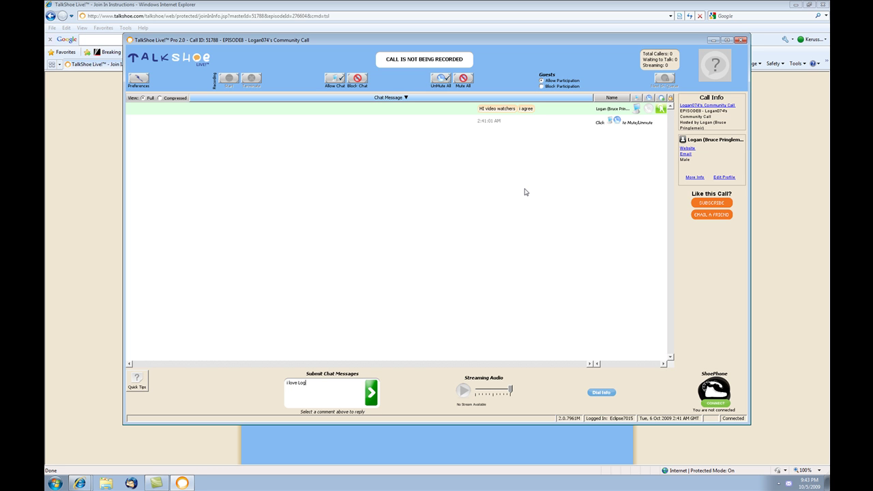
pyautogui.write('ans run')
pyautogui.press('Return')
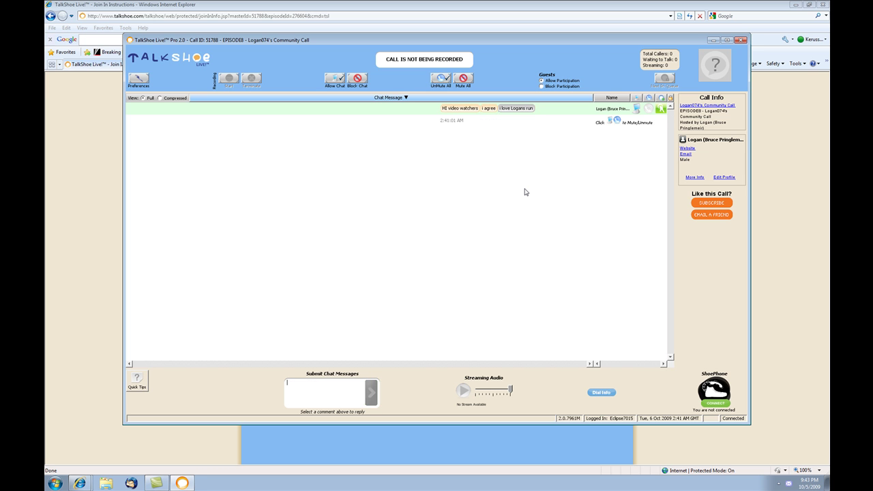
# - Send three filler chat messages, "jlksjfklsdf;kl", "kjhksjdhfkjhsd" and "lkjdhflshdf"
pyautogui.write('jlksjfklsdf;kl')
pyautogui.press('Return')
pyautogui.write('kjhksjdhfkjhsd')
pyautogui.press('Return')
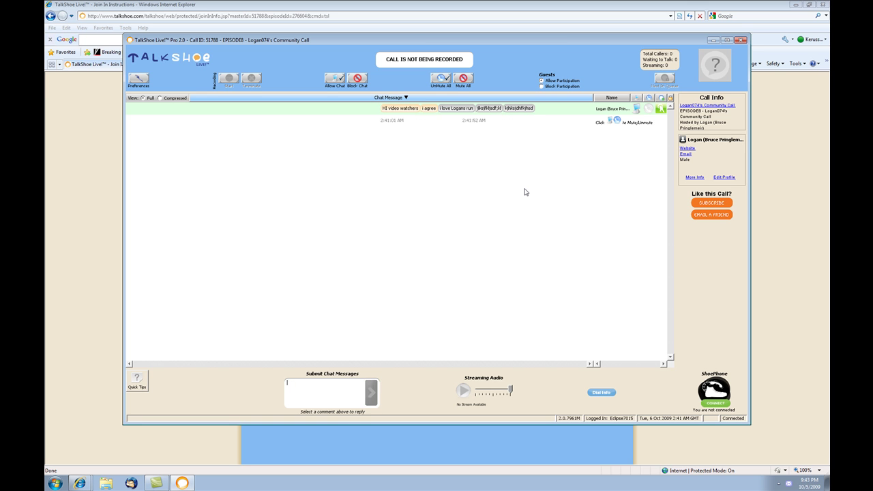
pyautogui.write('lkjdhflshdf')
pyautogui.press('Return')
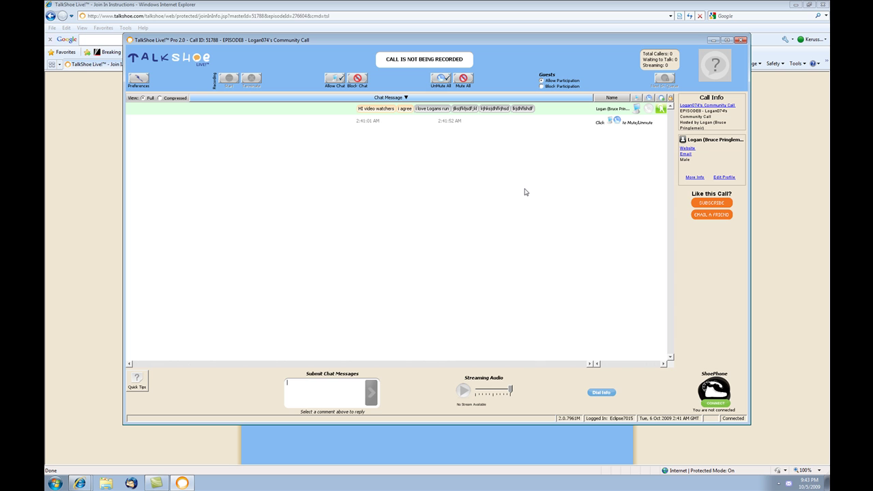
# - Reply "I agree" to the "jlksjfklsdf;kl" chat message
pyautogui.click(469, 111)
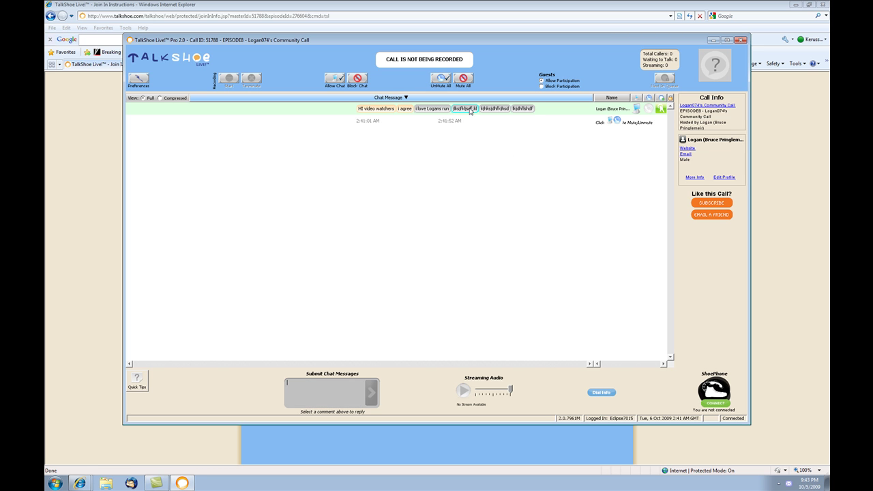
pyautogui.click(335, 390)
pyautogui.write('I agree')
pyautogui.click(371, 391)
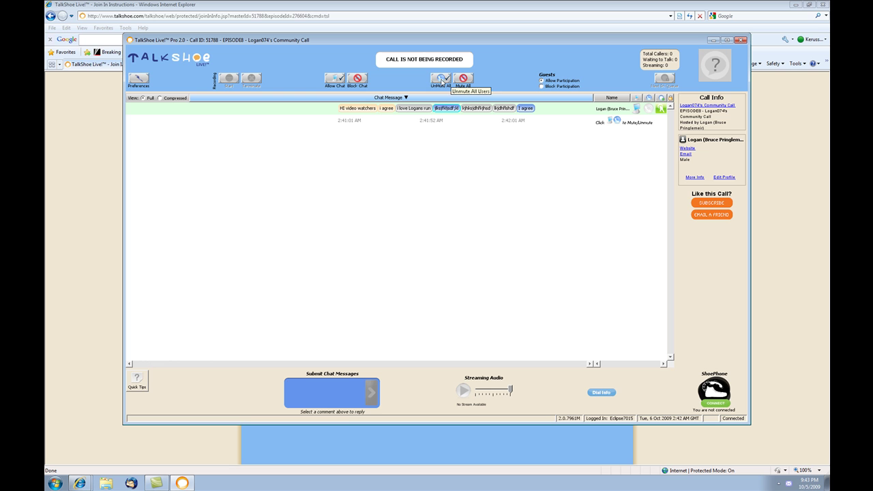
# - Switch the call's chat to blocked and back to allowed, and close the call window
pyautogui.click(358, 79)
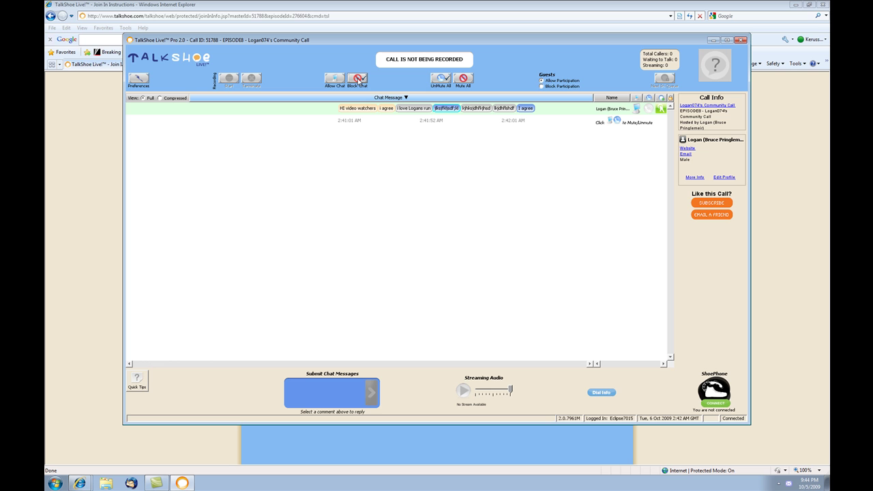
pyautogui.click(331, 81)
pyautogui.click(741, 40)
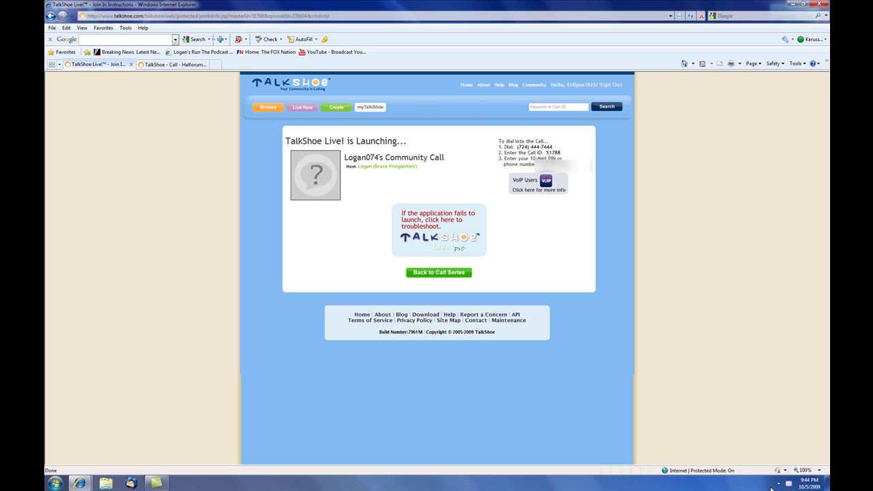
pyautogui.click(778, 485)
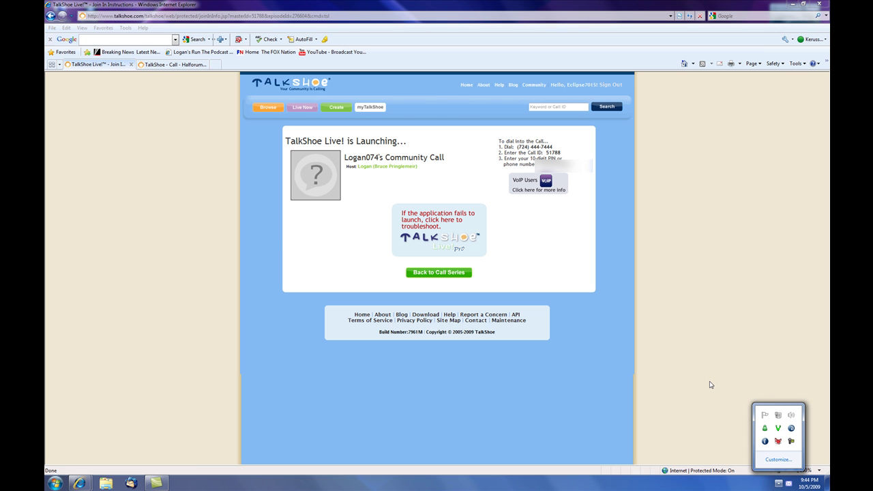
pyautogui.click(284, 238)
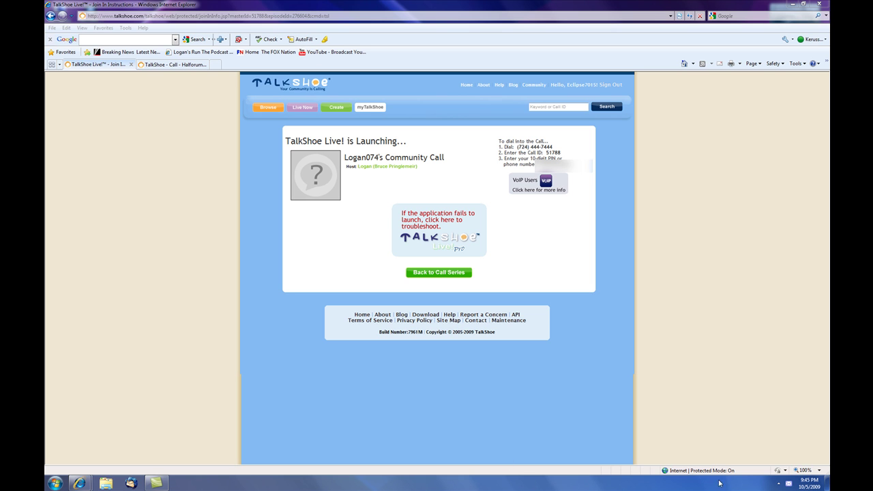
pyautogui.click(778, 482)
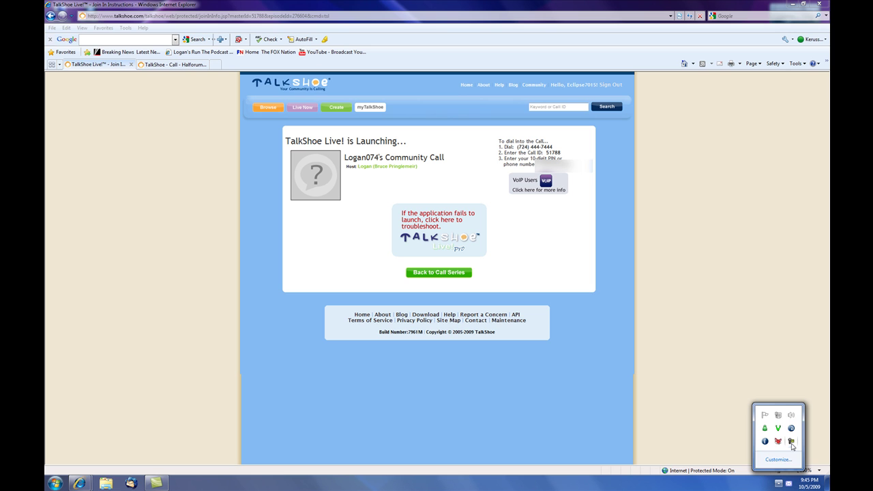
pyautogui.click(791, 442)
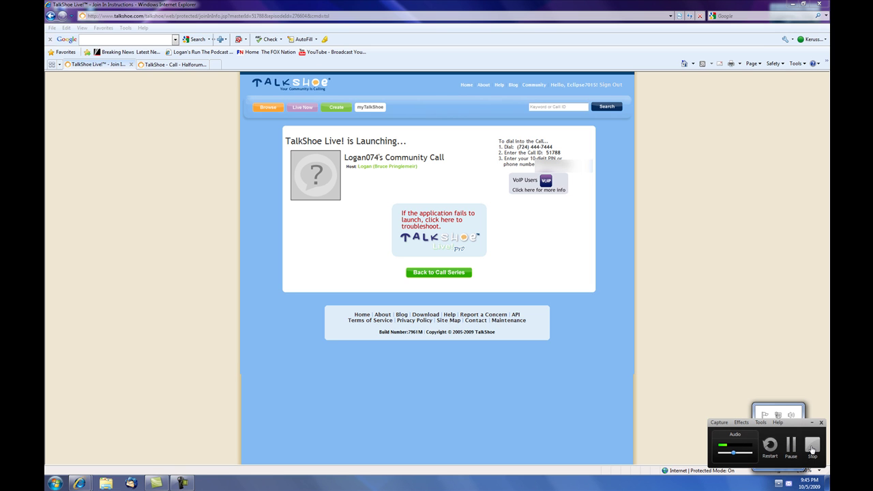